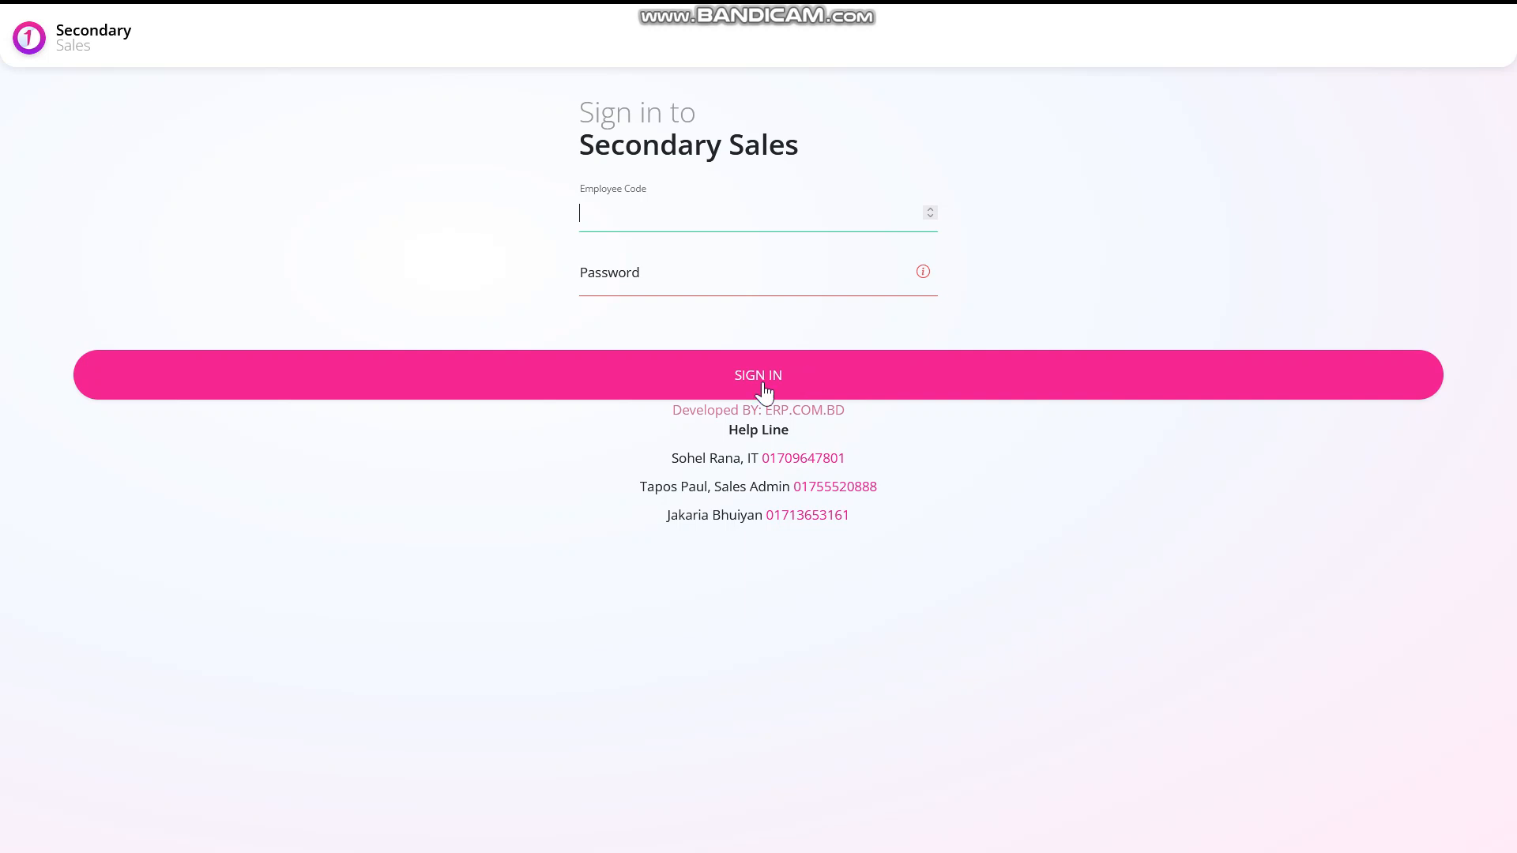
Step: Sign in to Secondary Sales with a saved employee code and its account password
left_click(651, 215)
left_click(623, 221)
left_click(600, 209)
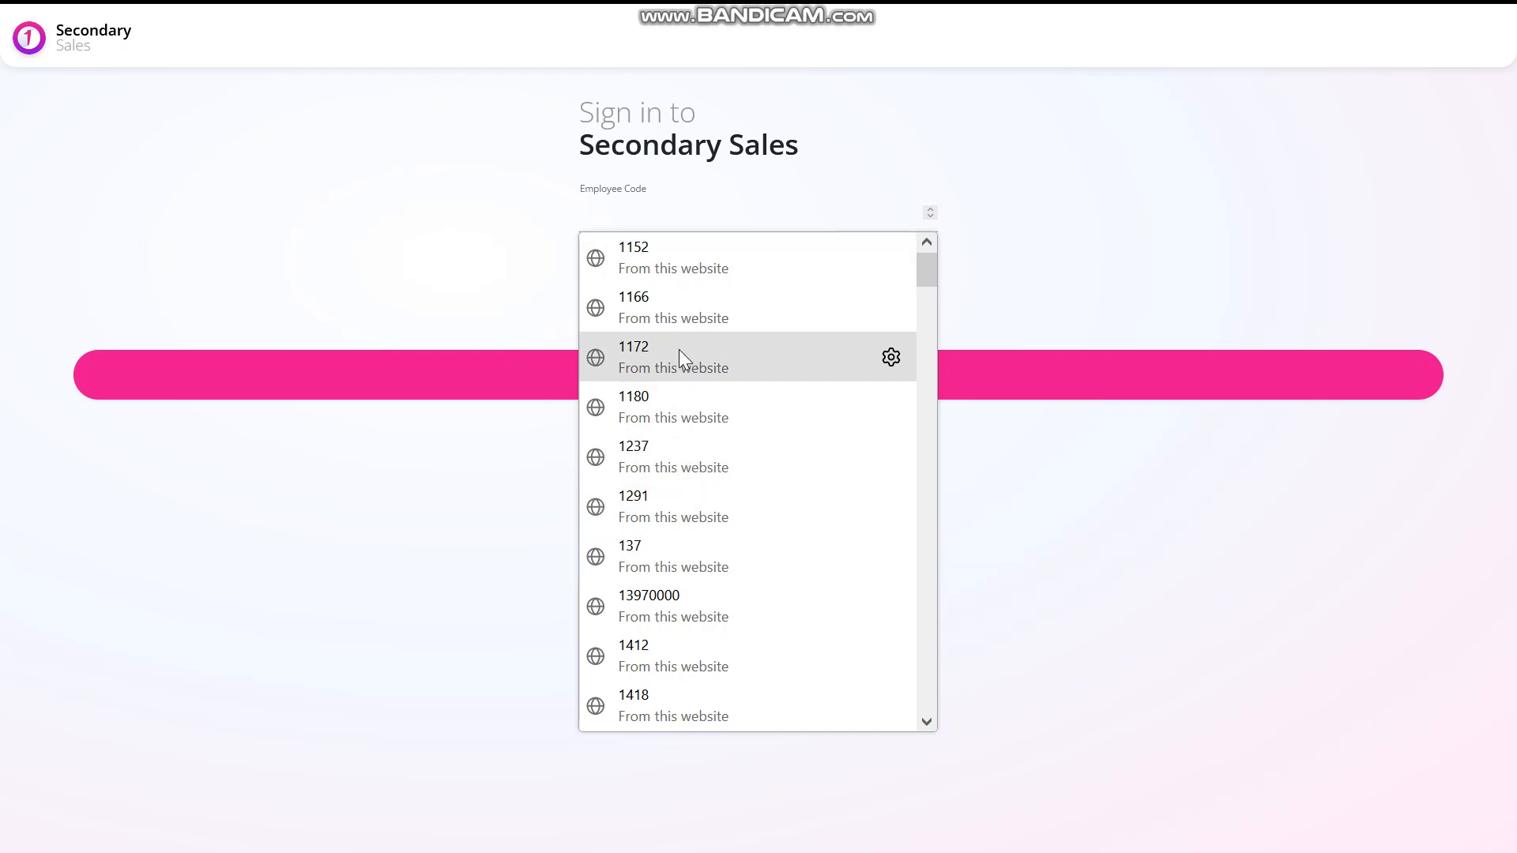
left_click(675, 462)
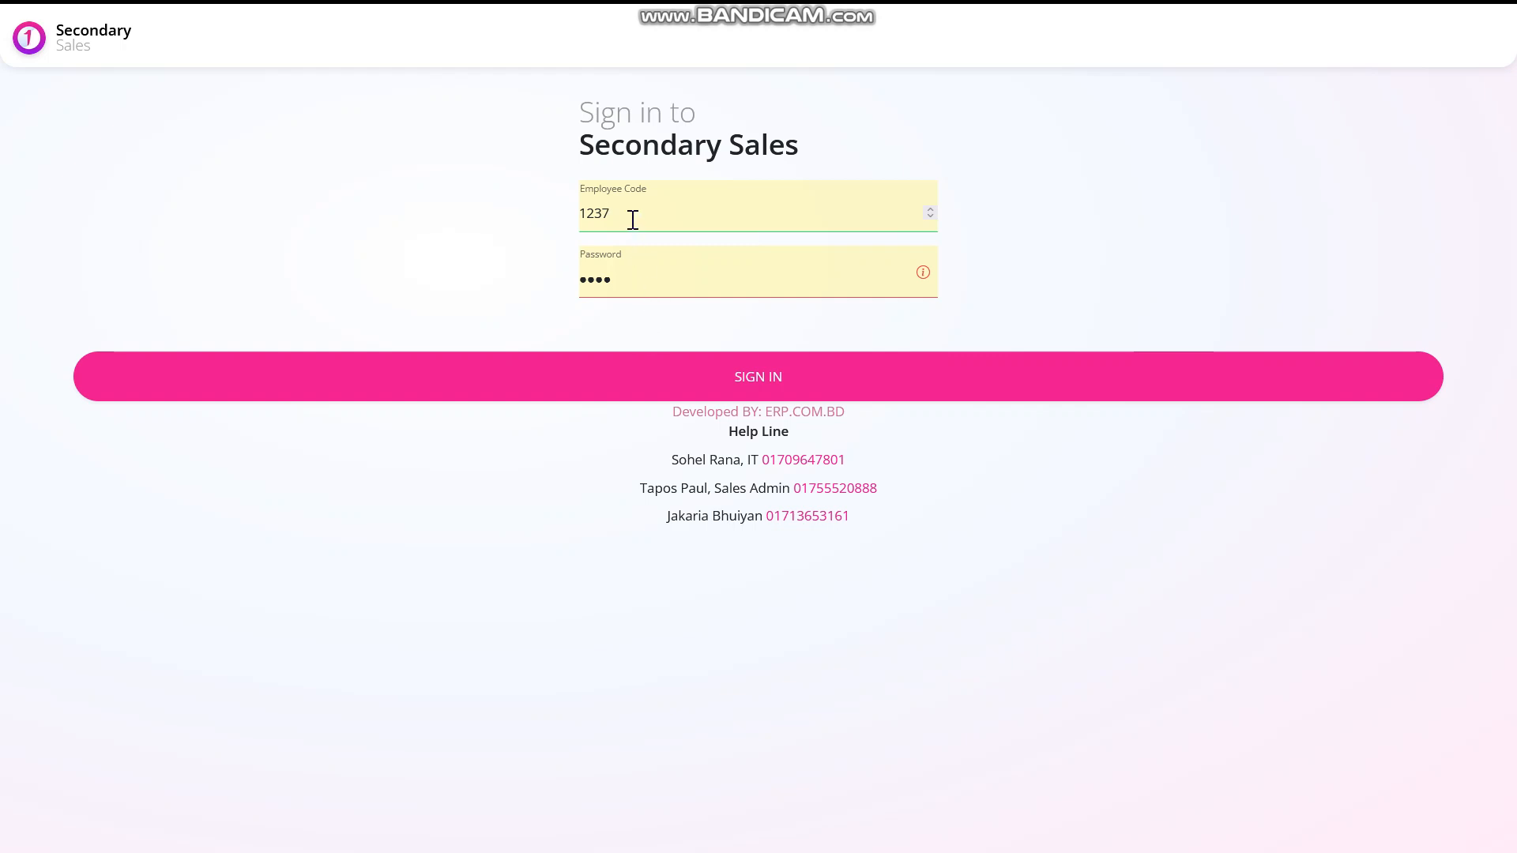
left_click(768, 380)
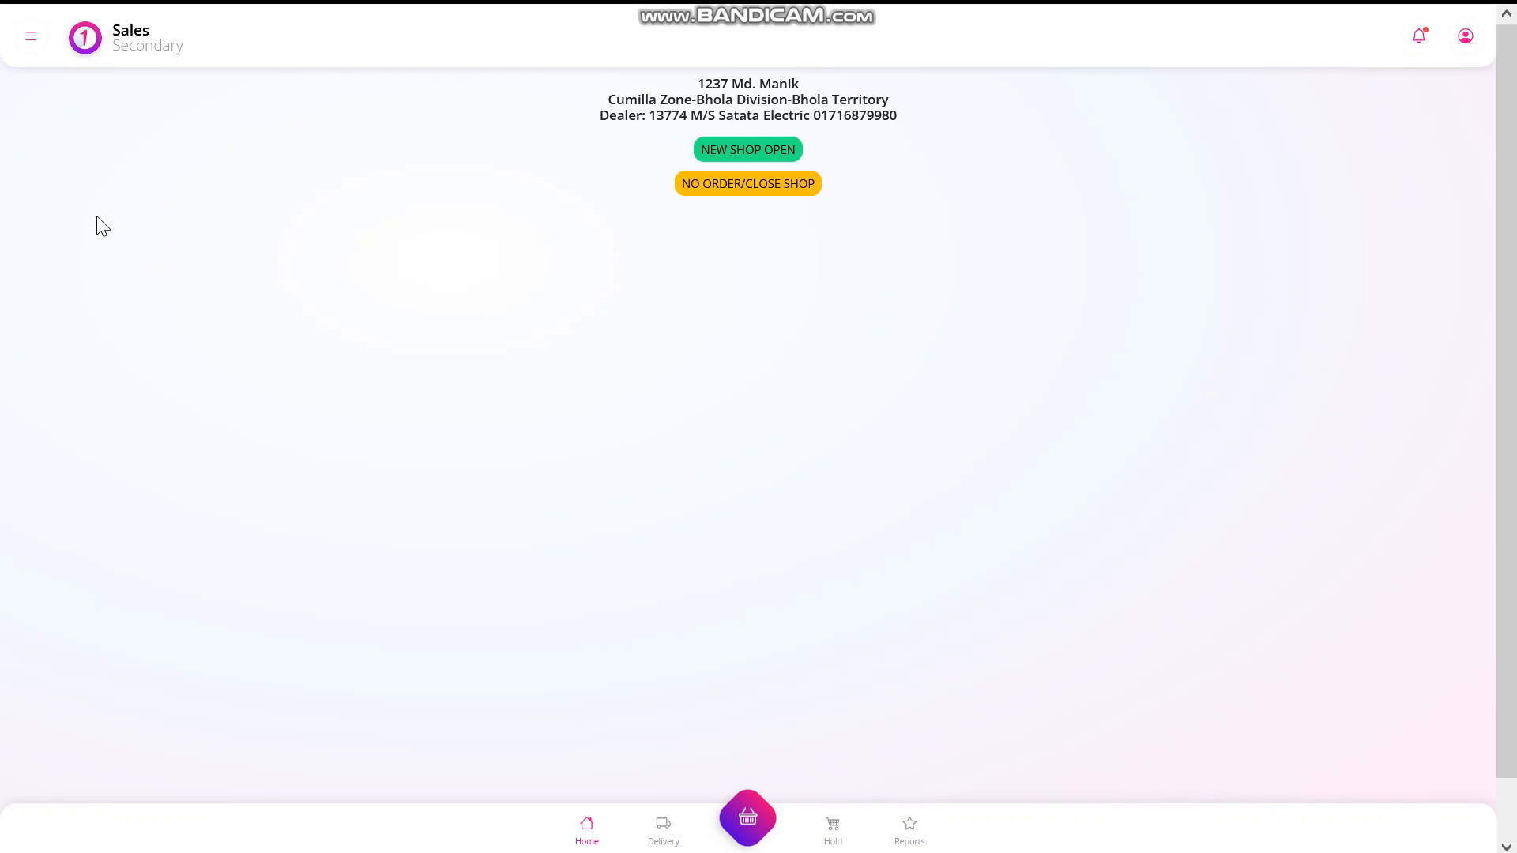
Step: Start a new Replace Return Entry for the party Bhola Sadar-Alauddin Electronics
left_click(32, 44)
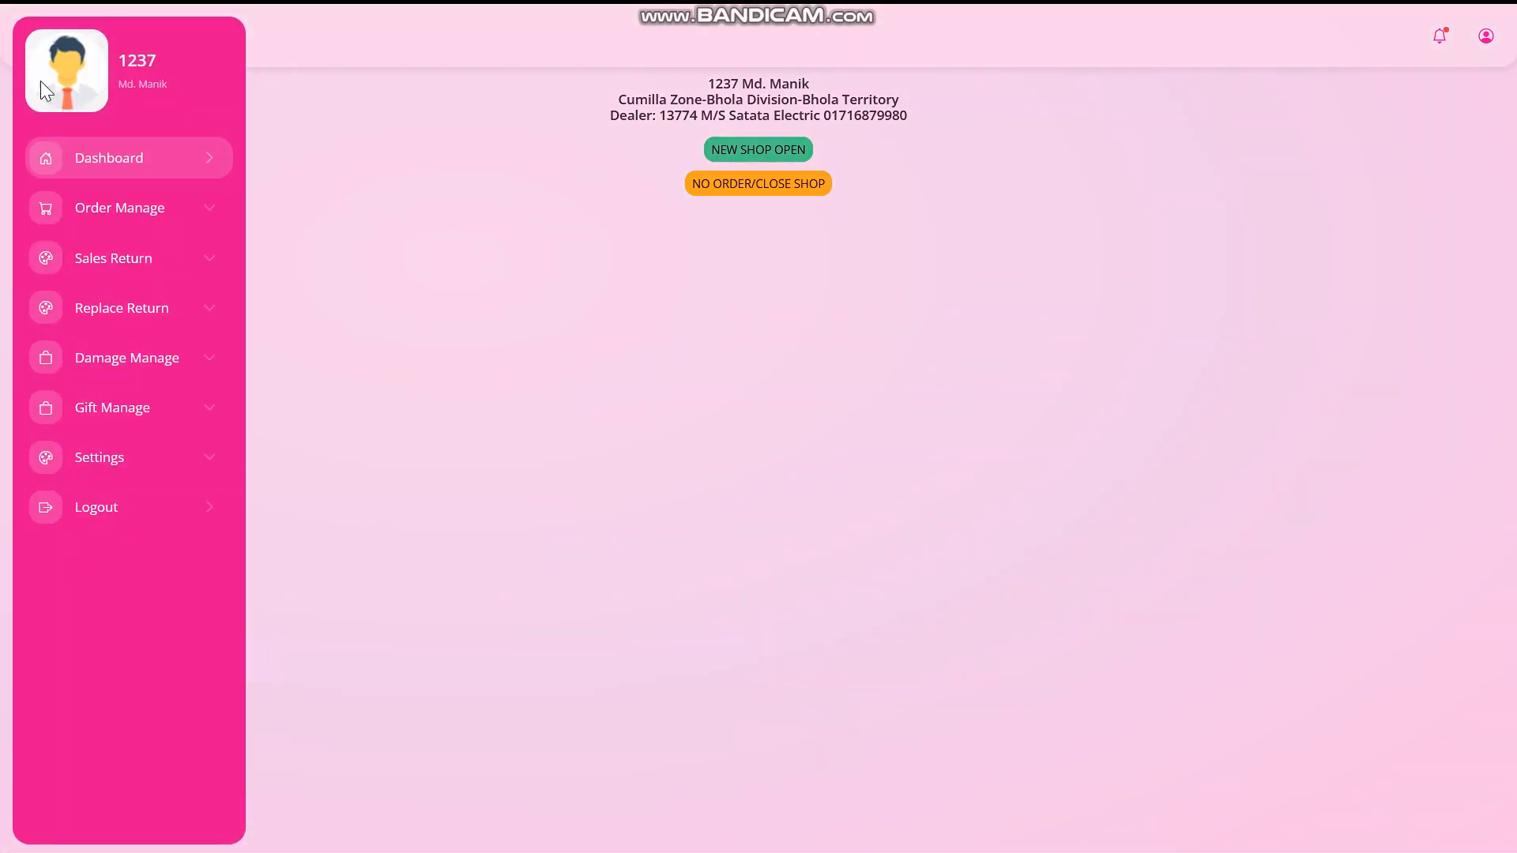
left_click(120, 319)
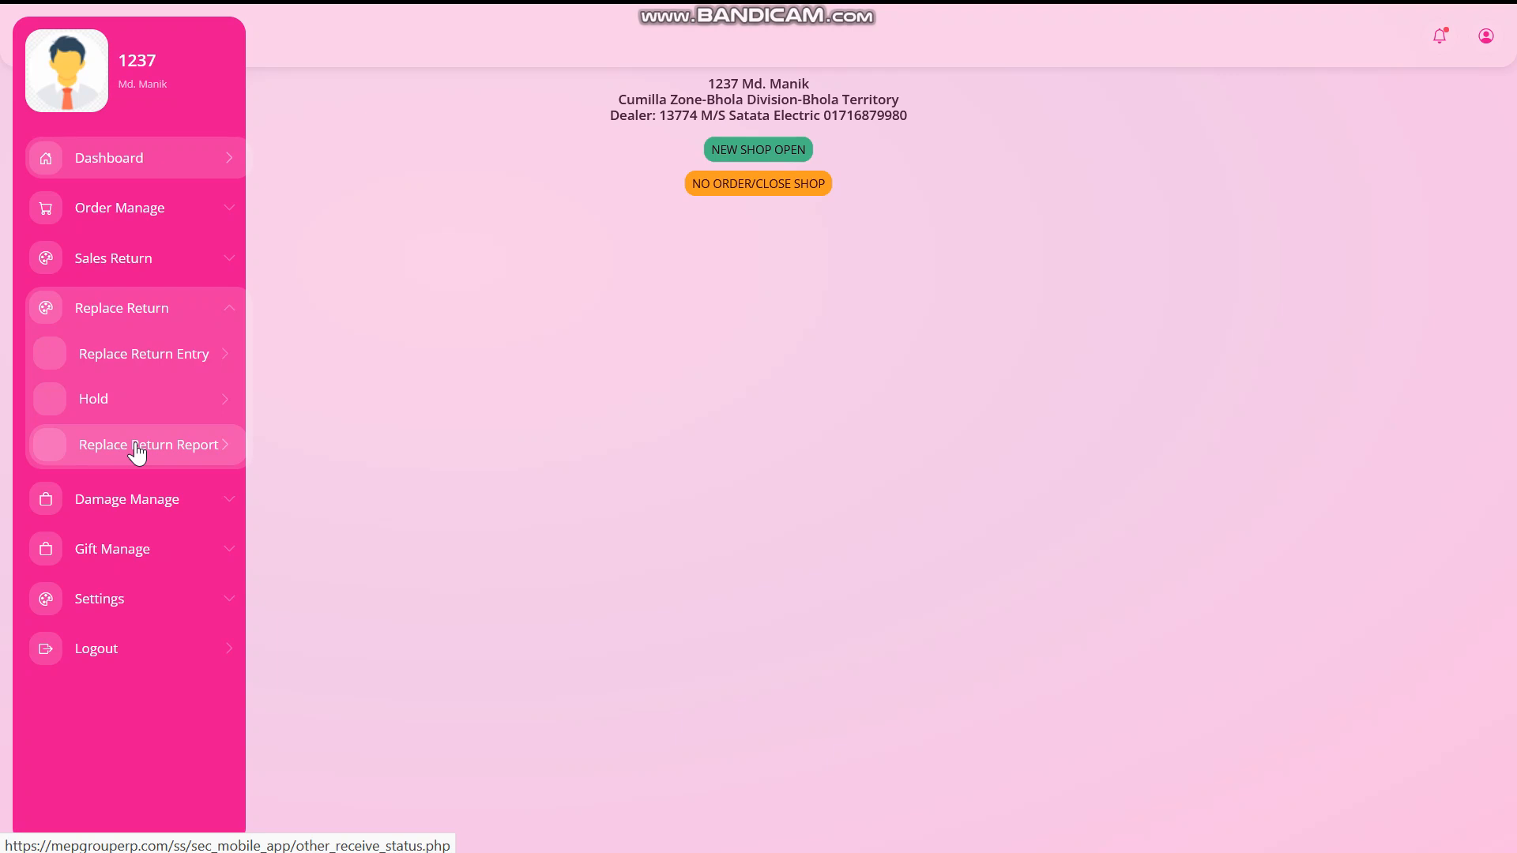
left_click(123, 355)
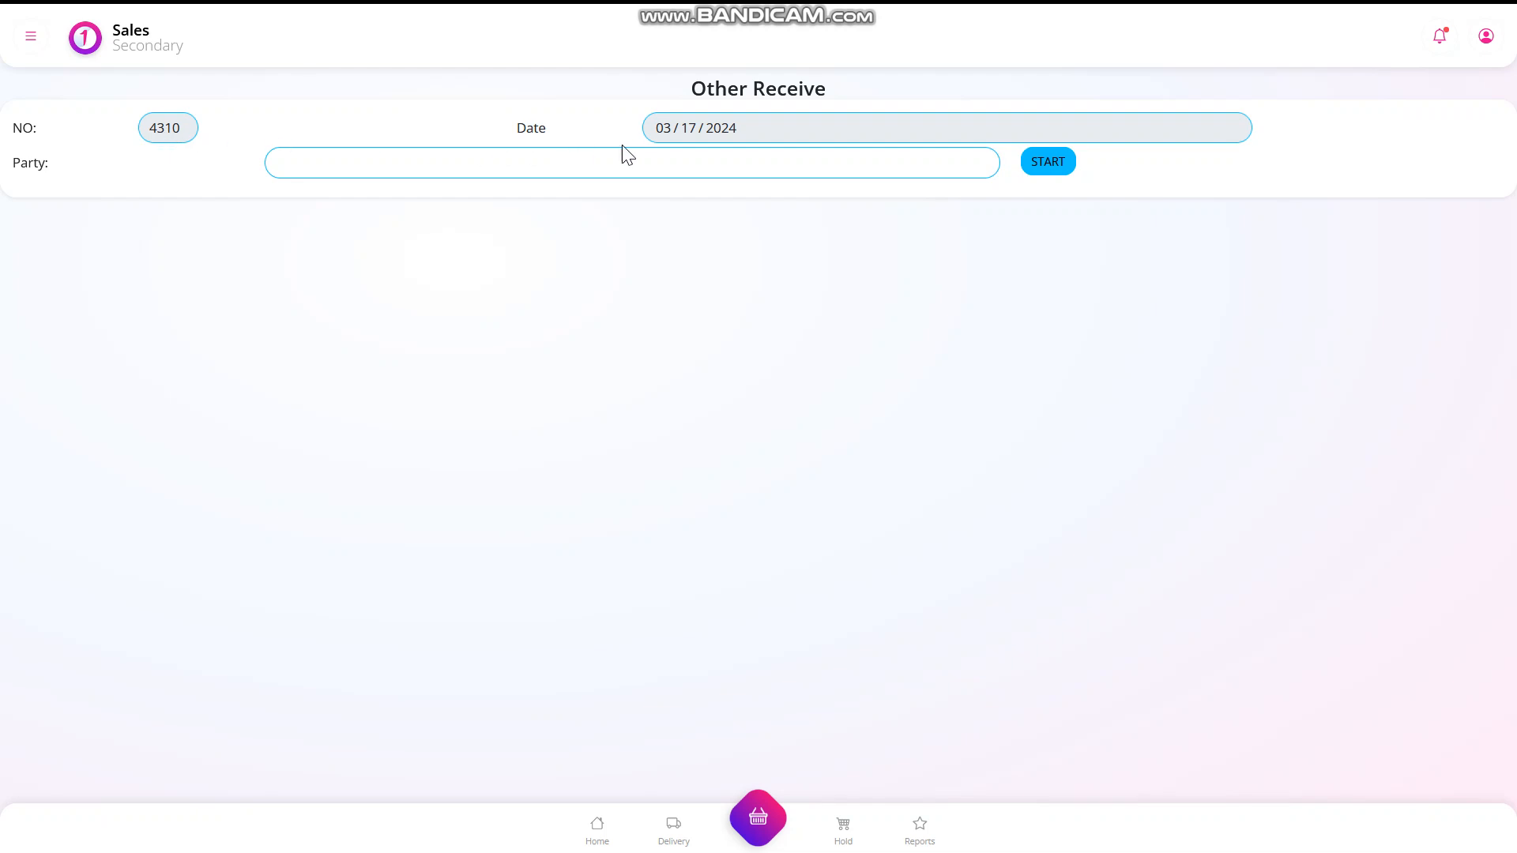
left_click(313, 172)
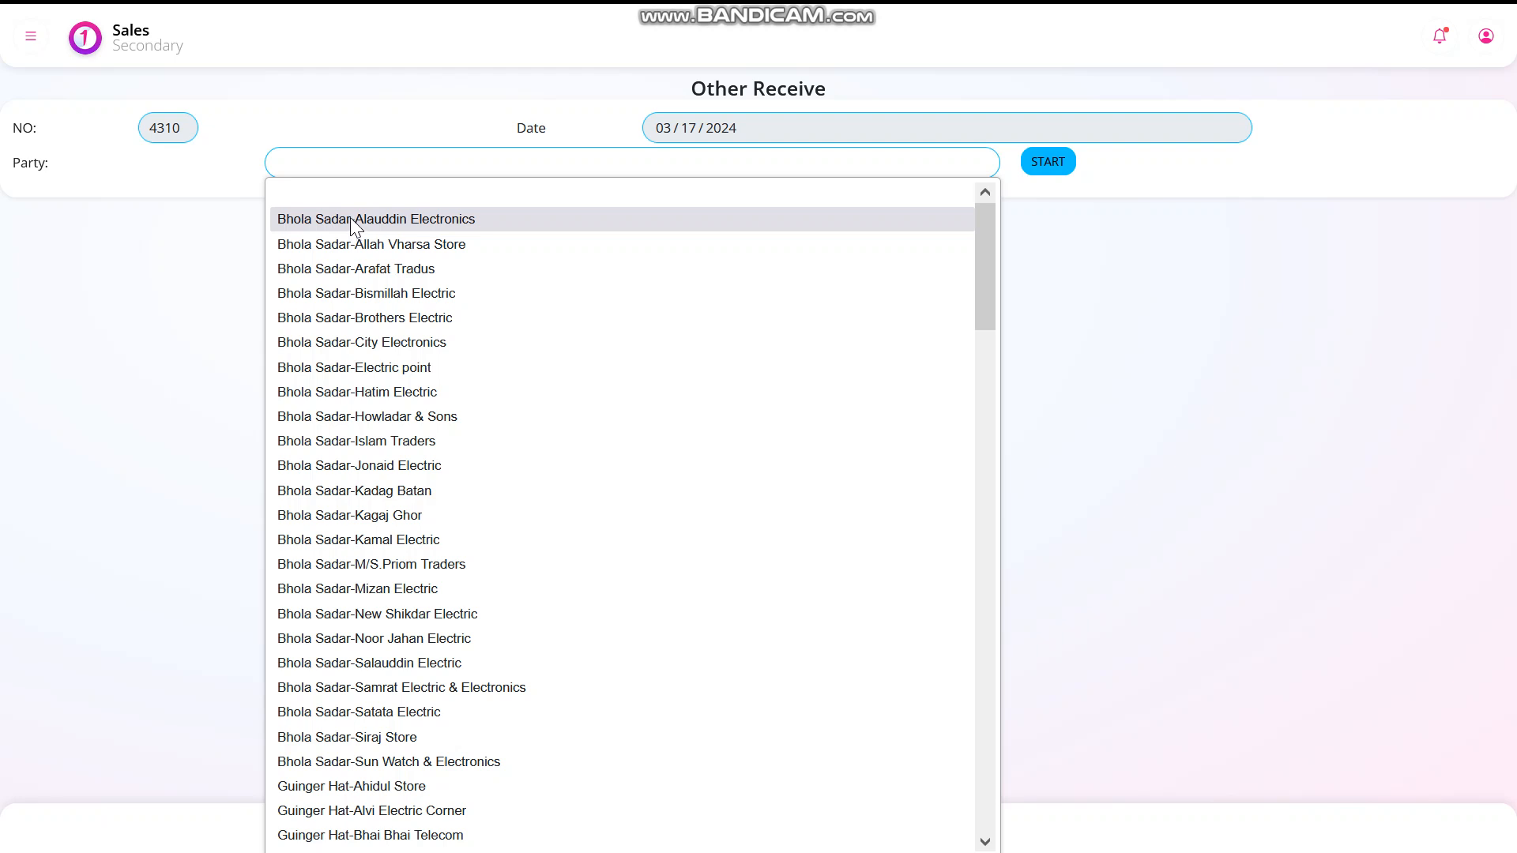
left_click(353, 221)
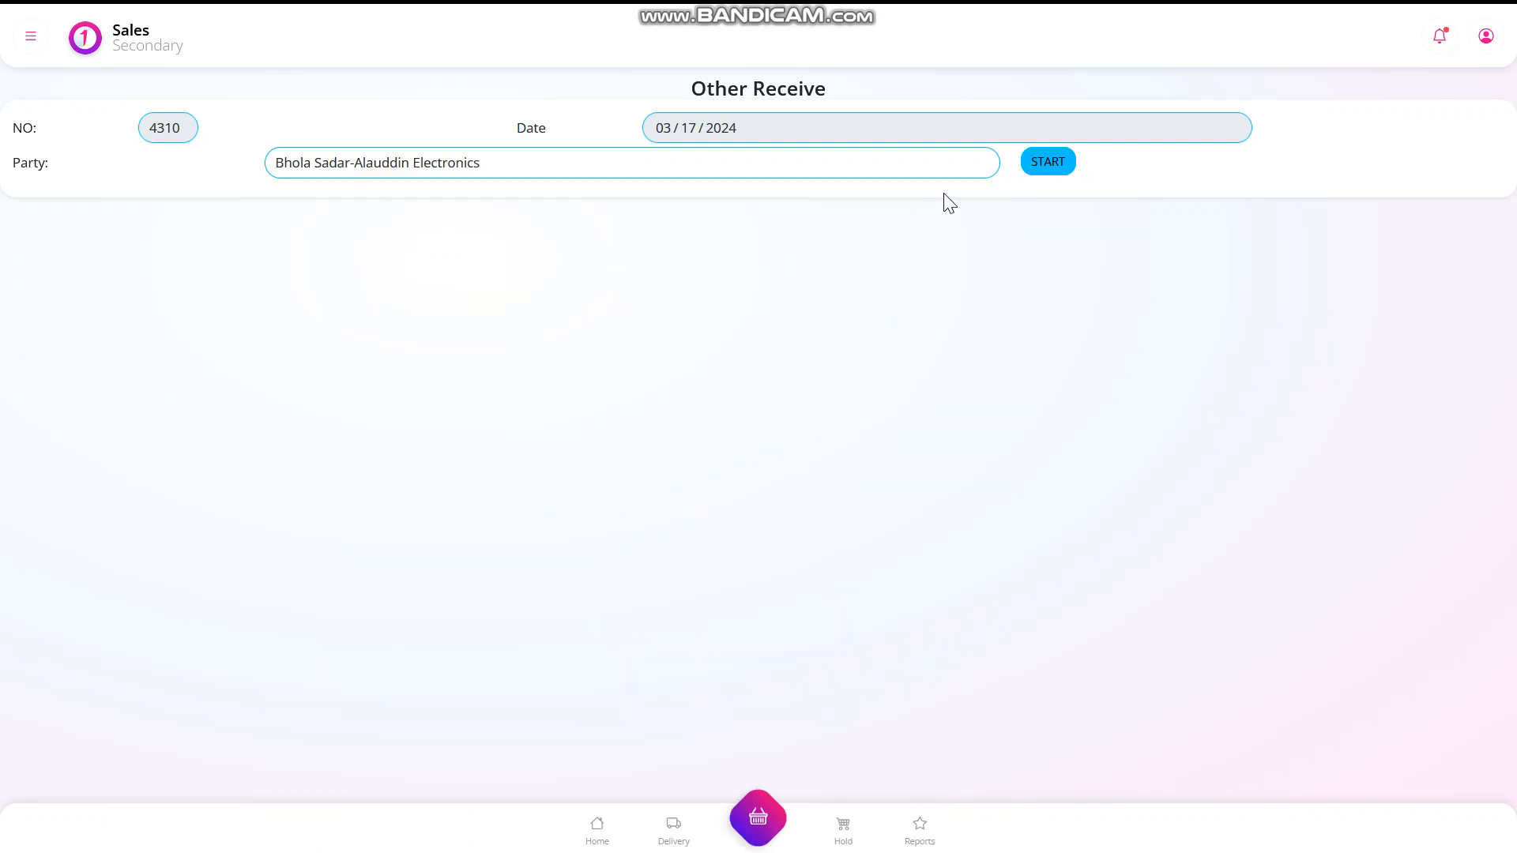
left_click(1048, 162)
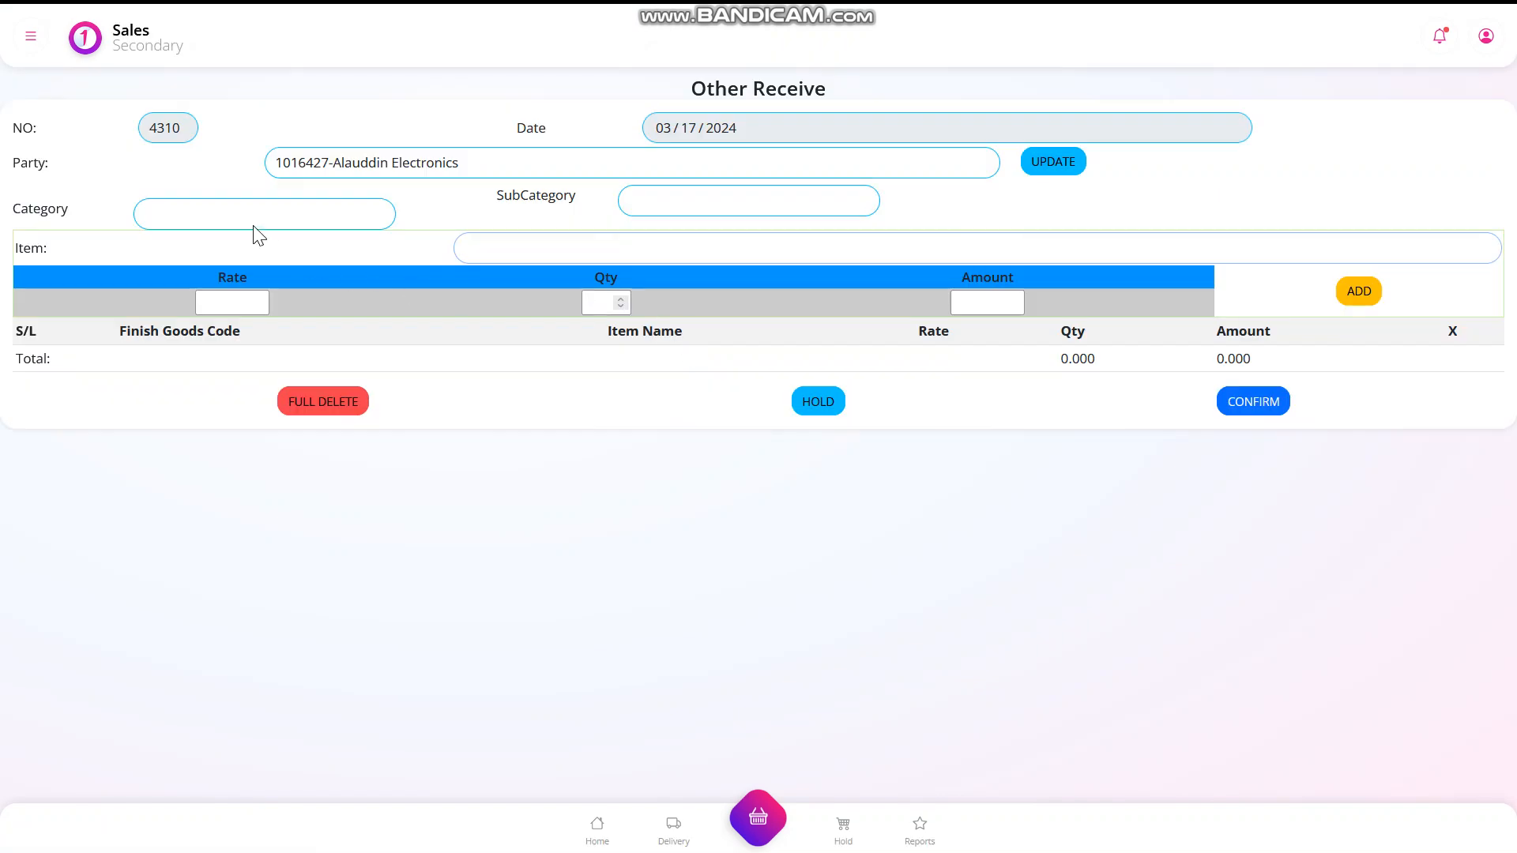
Step: Set the entry's category to PLUG GROUP and its subcategory to PLUG 2PIN SERIES
left_click(531, 250)
left_click(256, 214)
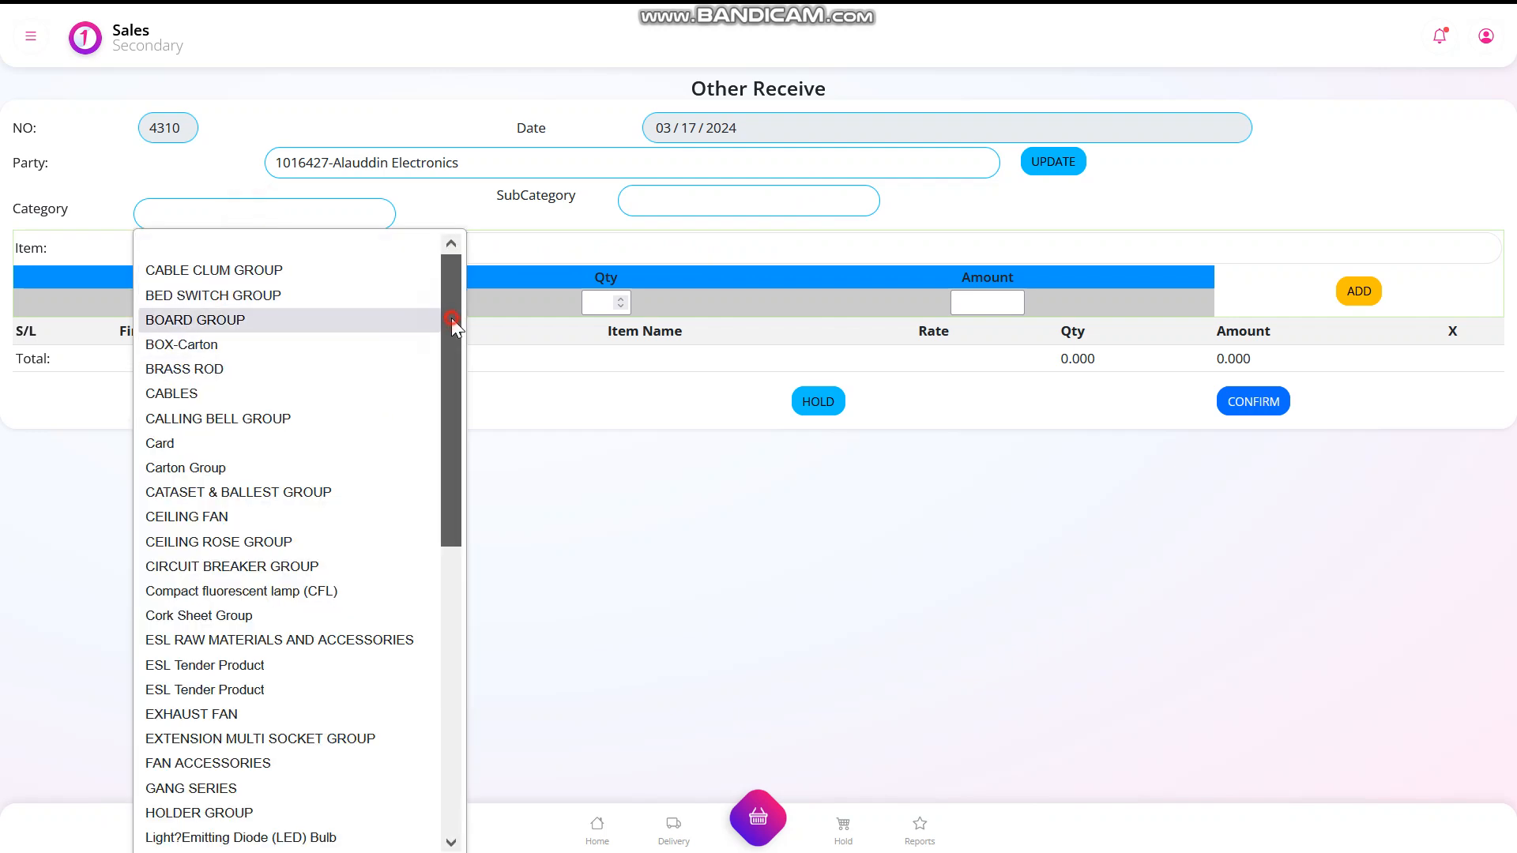
scroll(453, 330, "down", 1)
left_click_drag(453, 330, 454, 339)
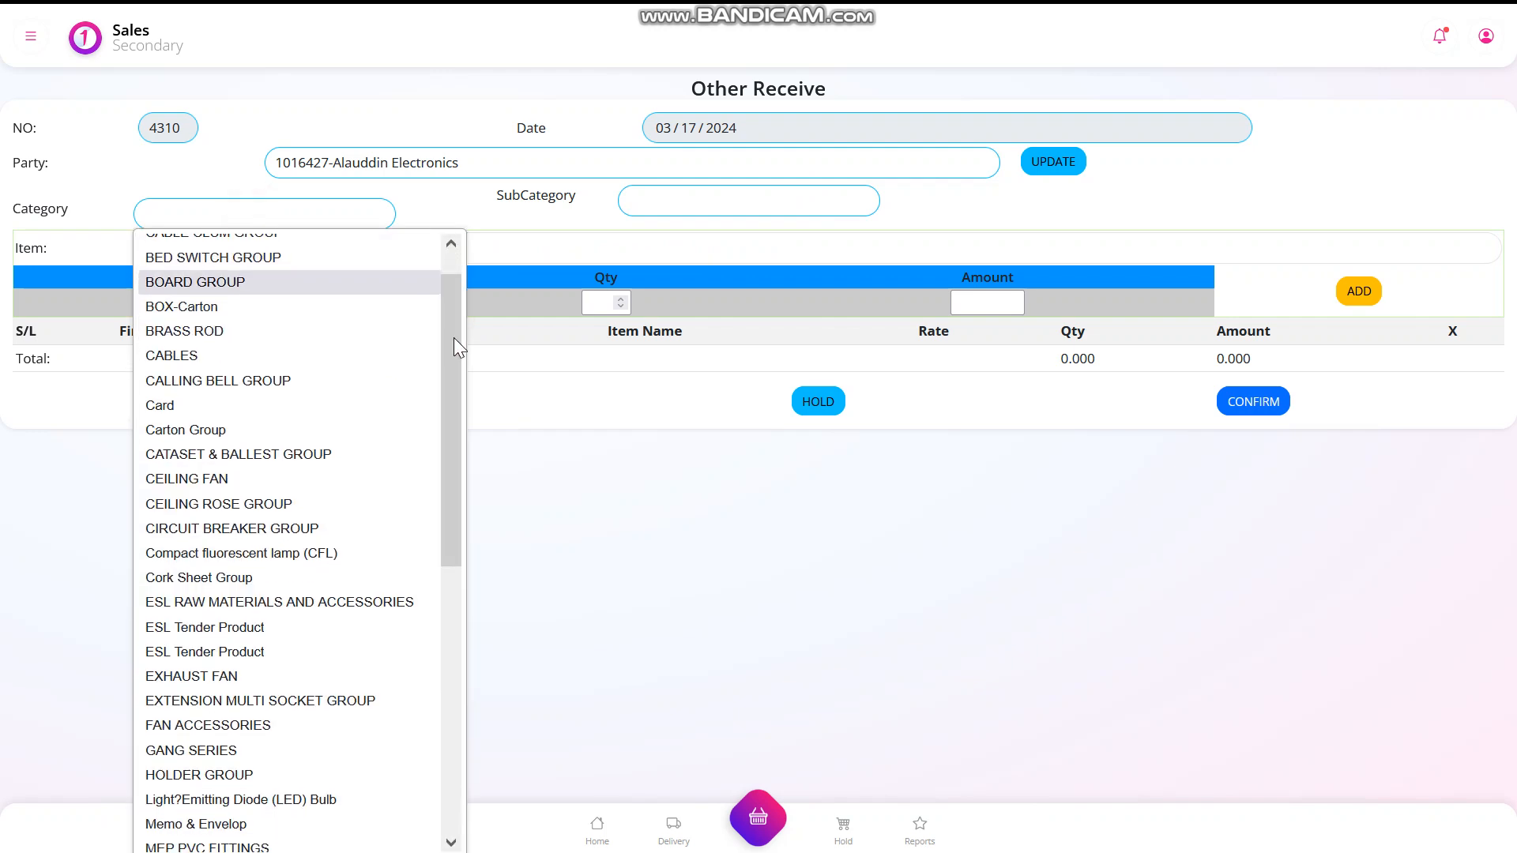
mouse_move(453, 335)
left_mouse_down()
mouse_move(399, 636)
mouse_move(442, 353)
left_mouse_up()
left_click_drag(442, 437, 441, 619)
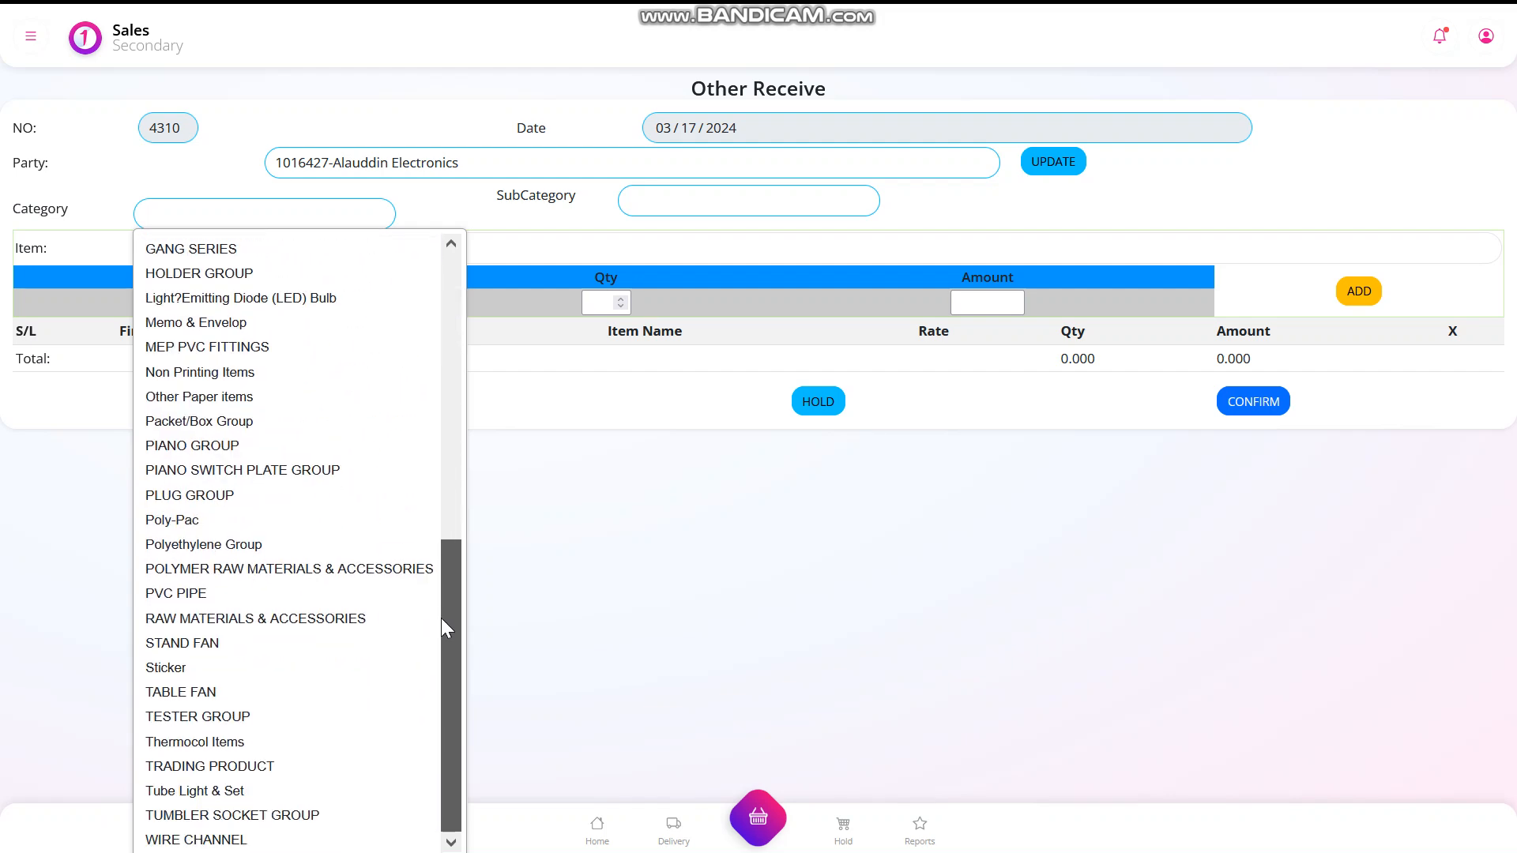
left_click(249, 495)
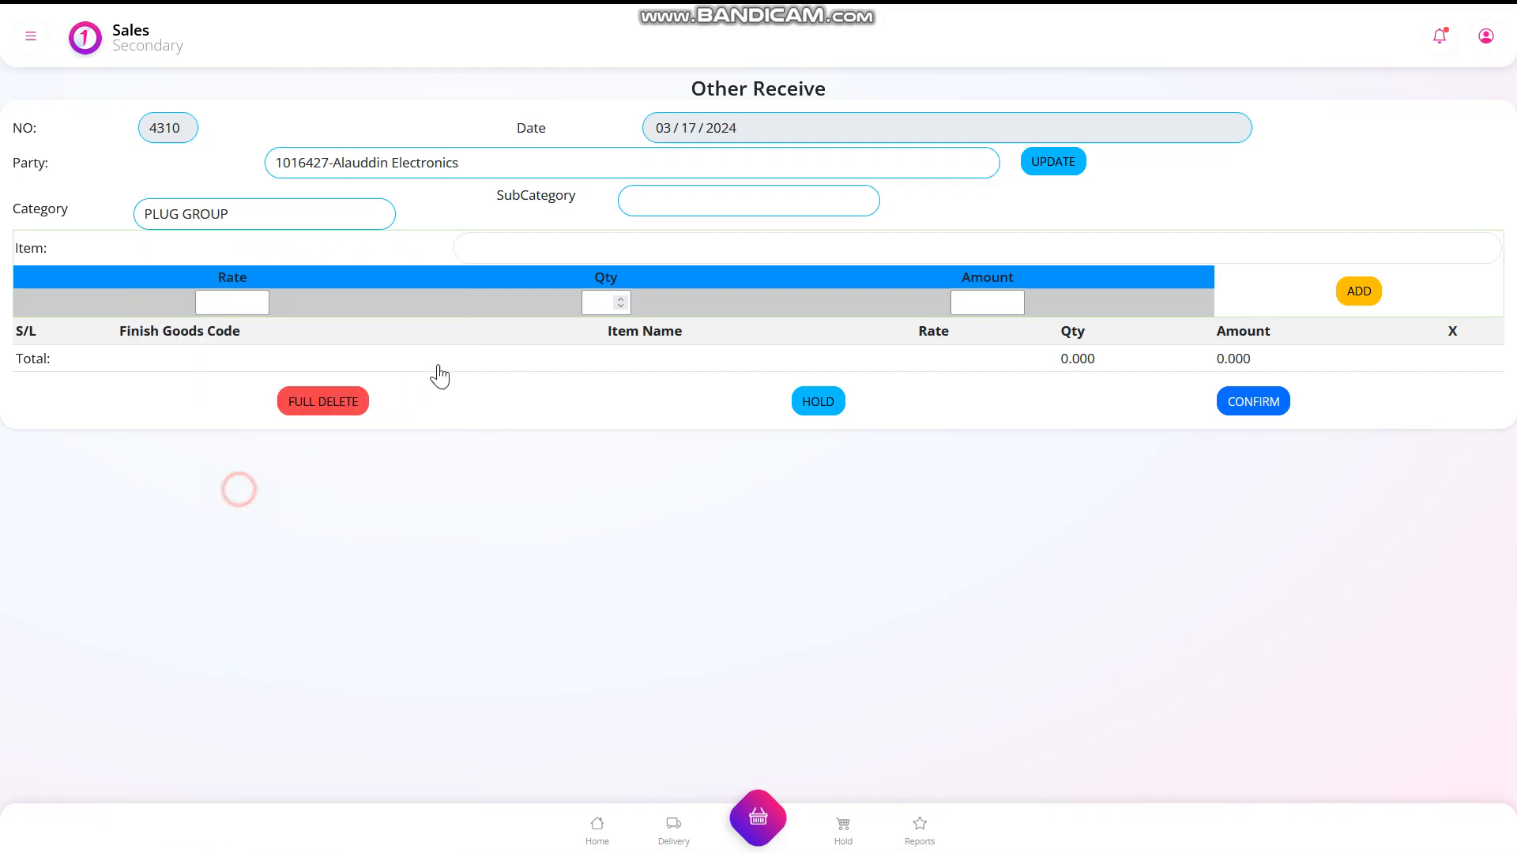
left_click(702, 199)
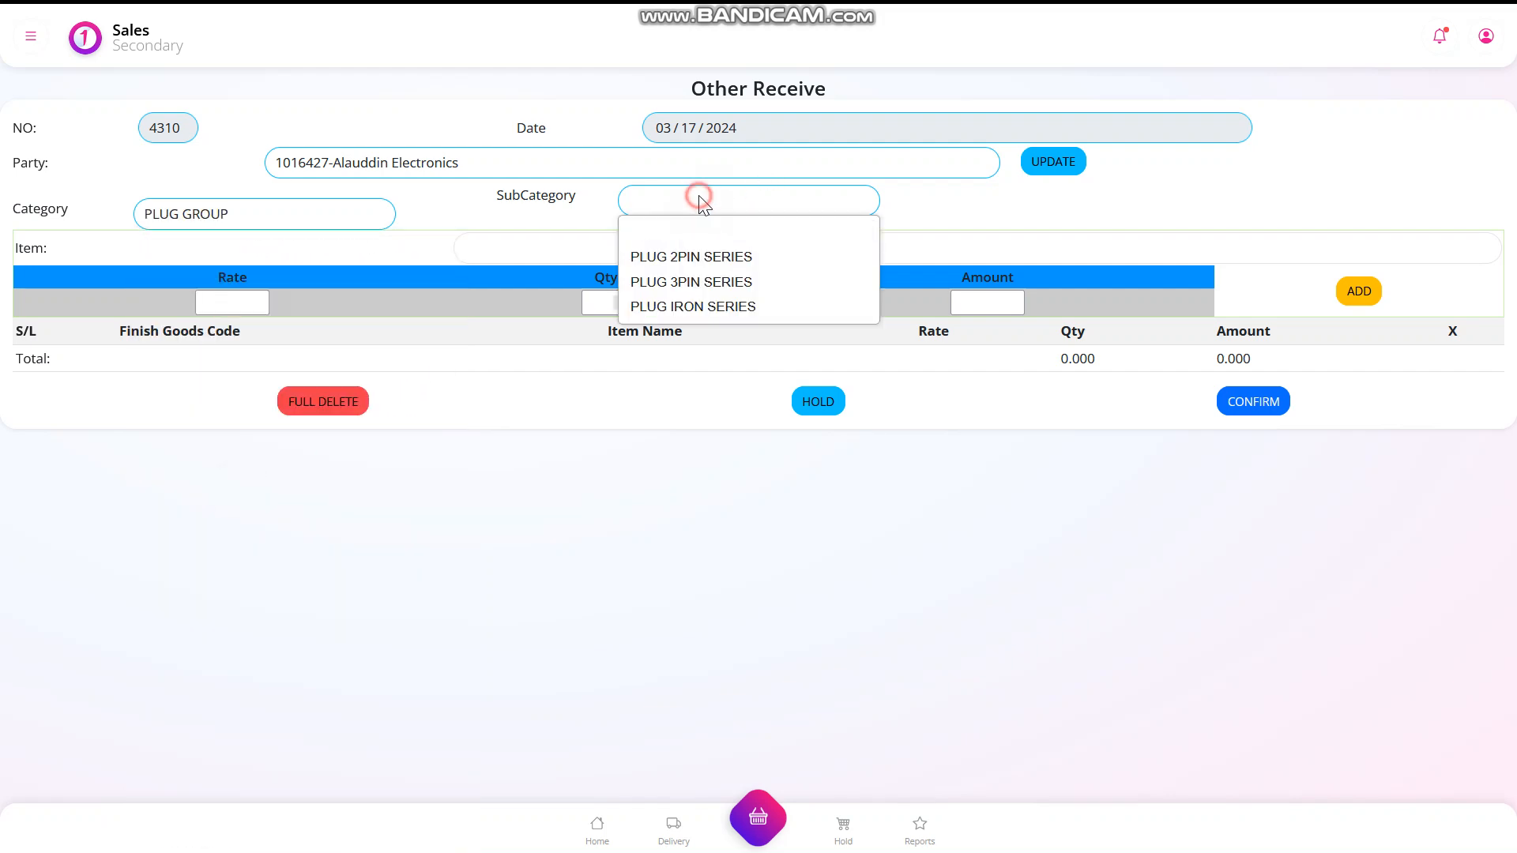
left_click(719, 259)
Step: Add the item Multi Plug 5A 2Pin Black (P013/P2P011BL) to the entry at rate 15 with quantity 2
left_click(584, 251)
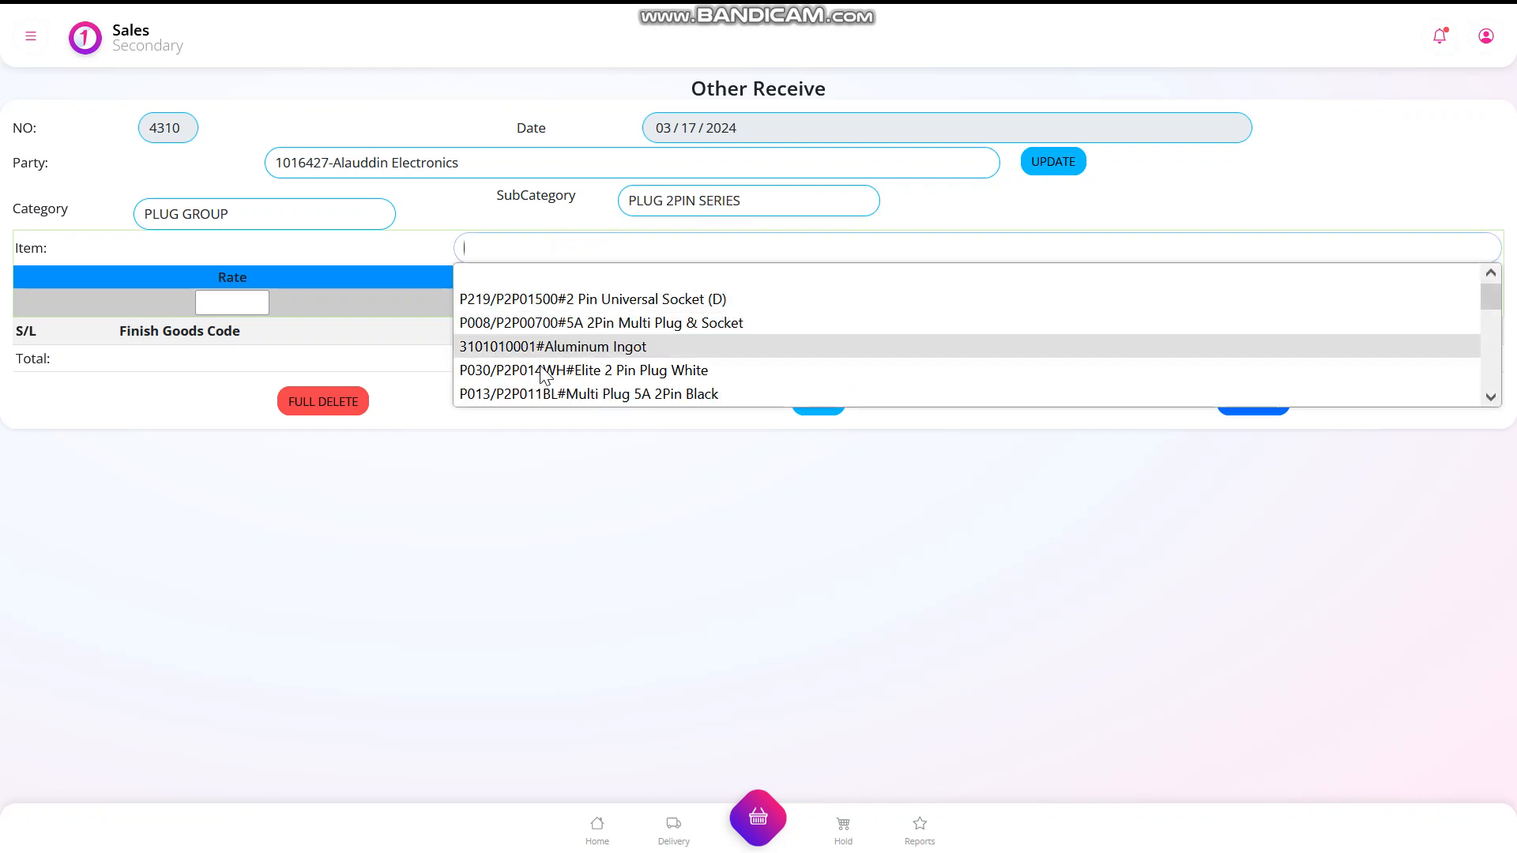
left_click(512, 395)
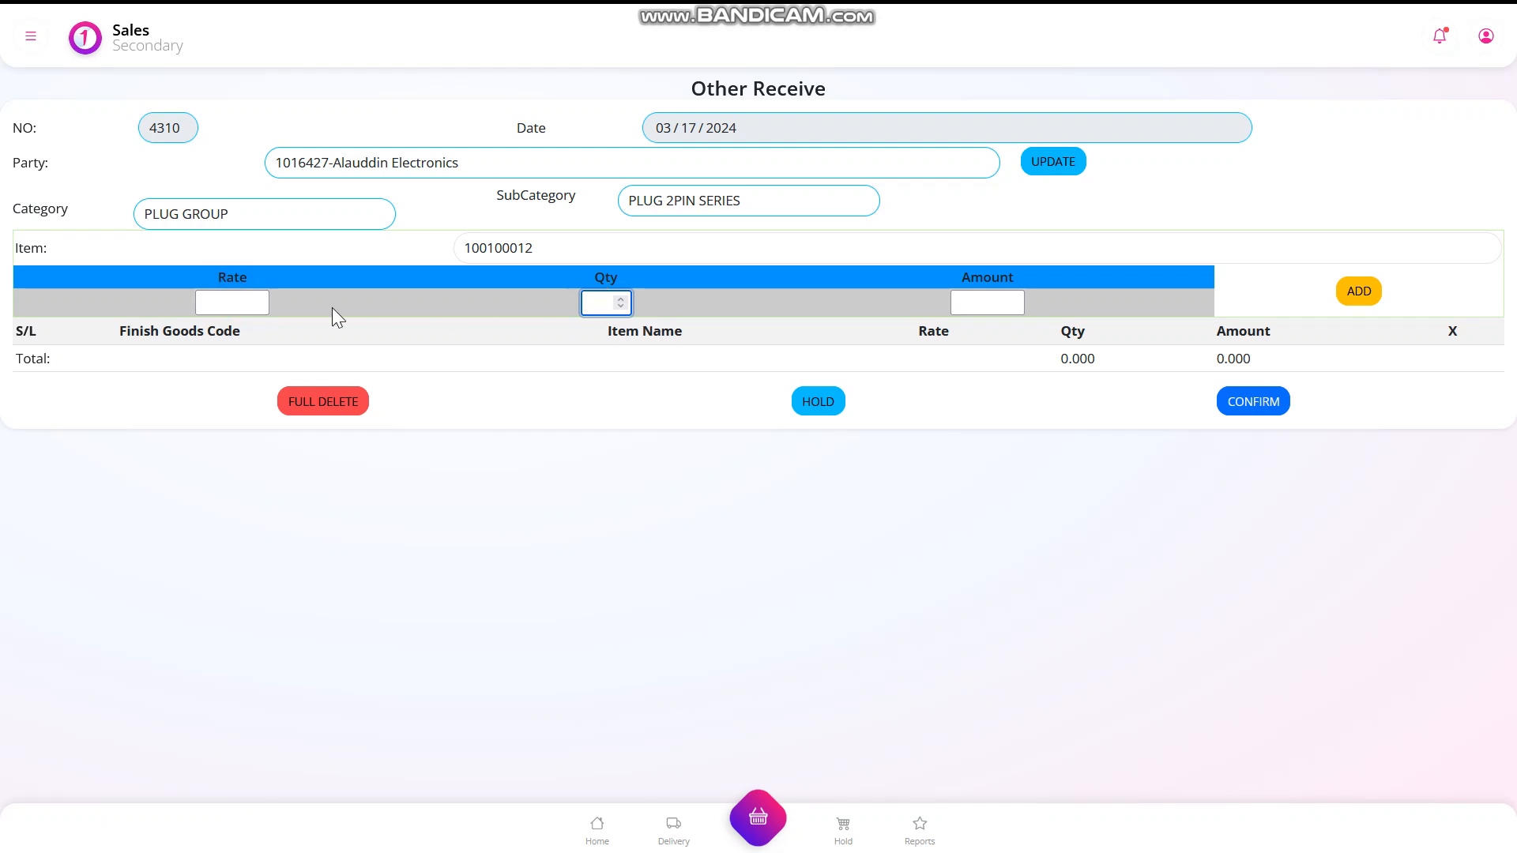
left_click(230, 306)
type("15")
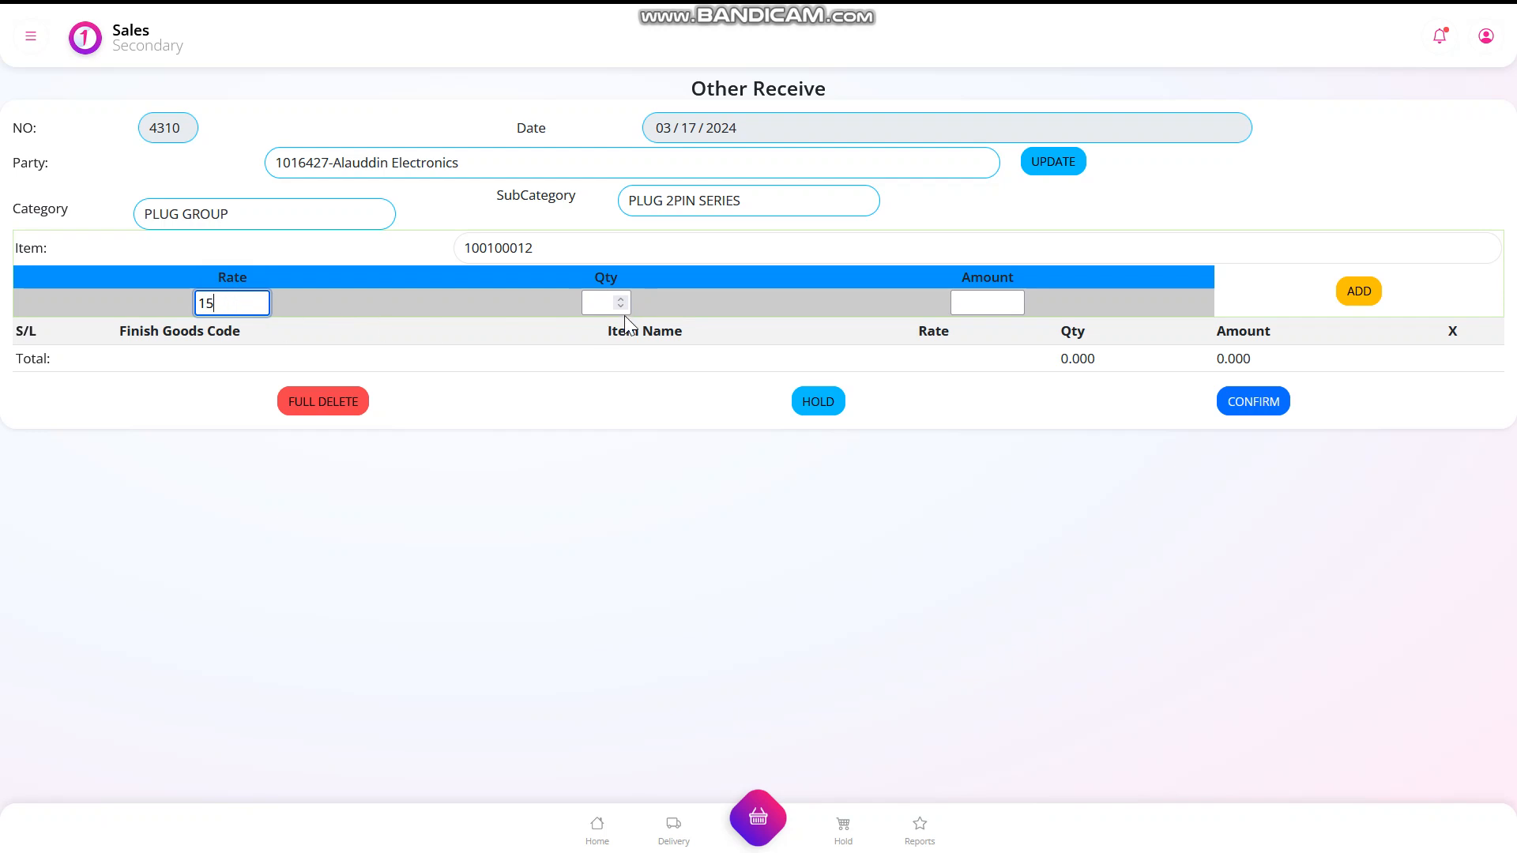
left_click(596, 304)
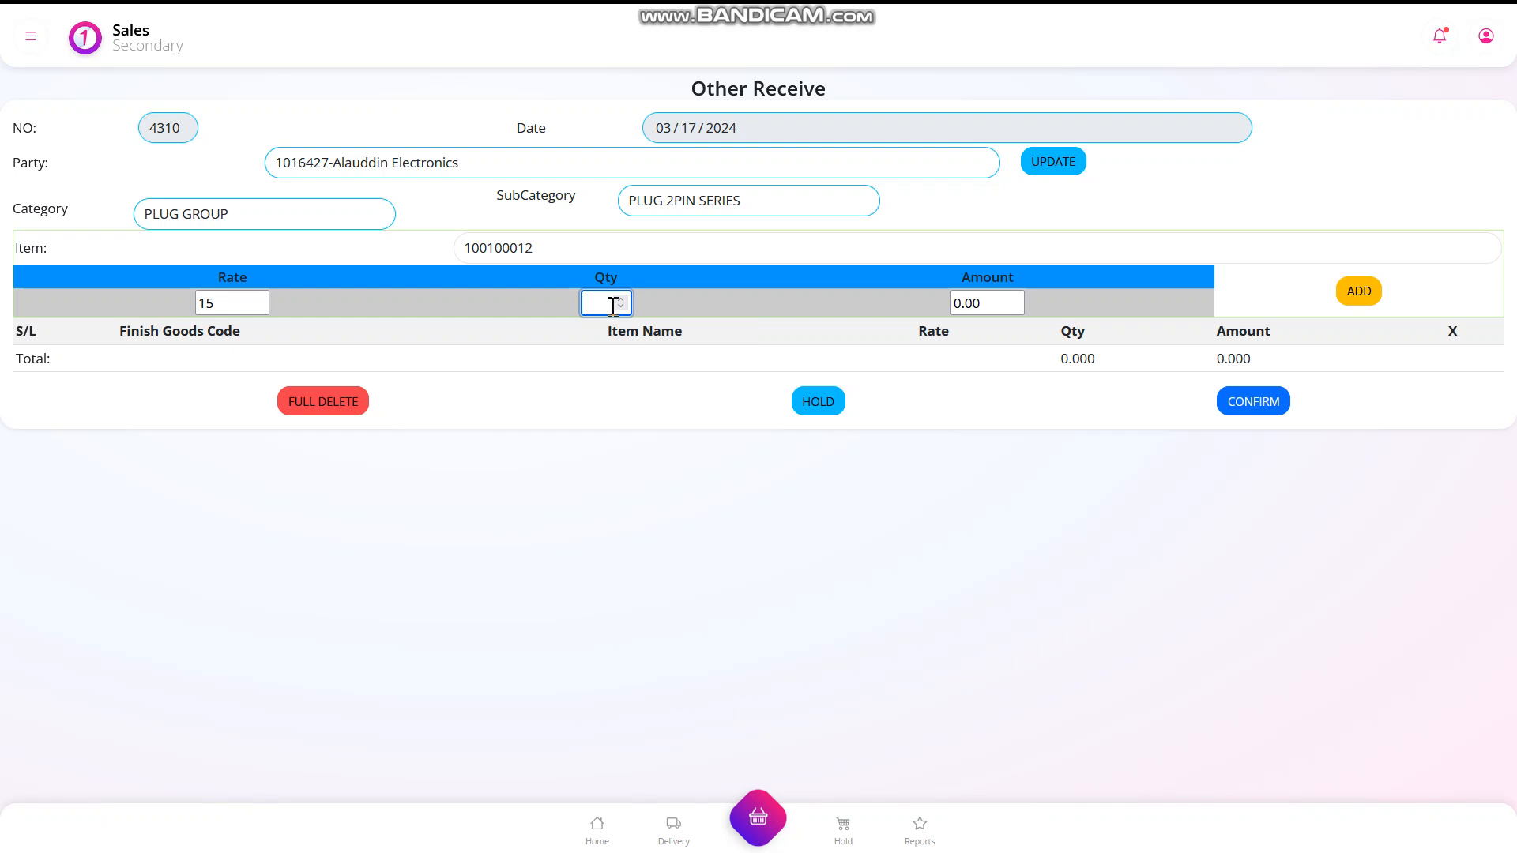
type("2")
left_click(1005, 303)
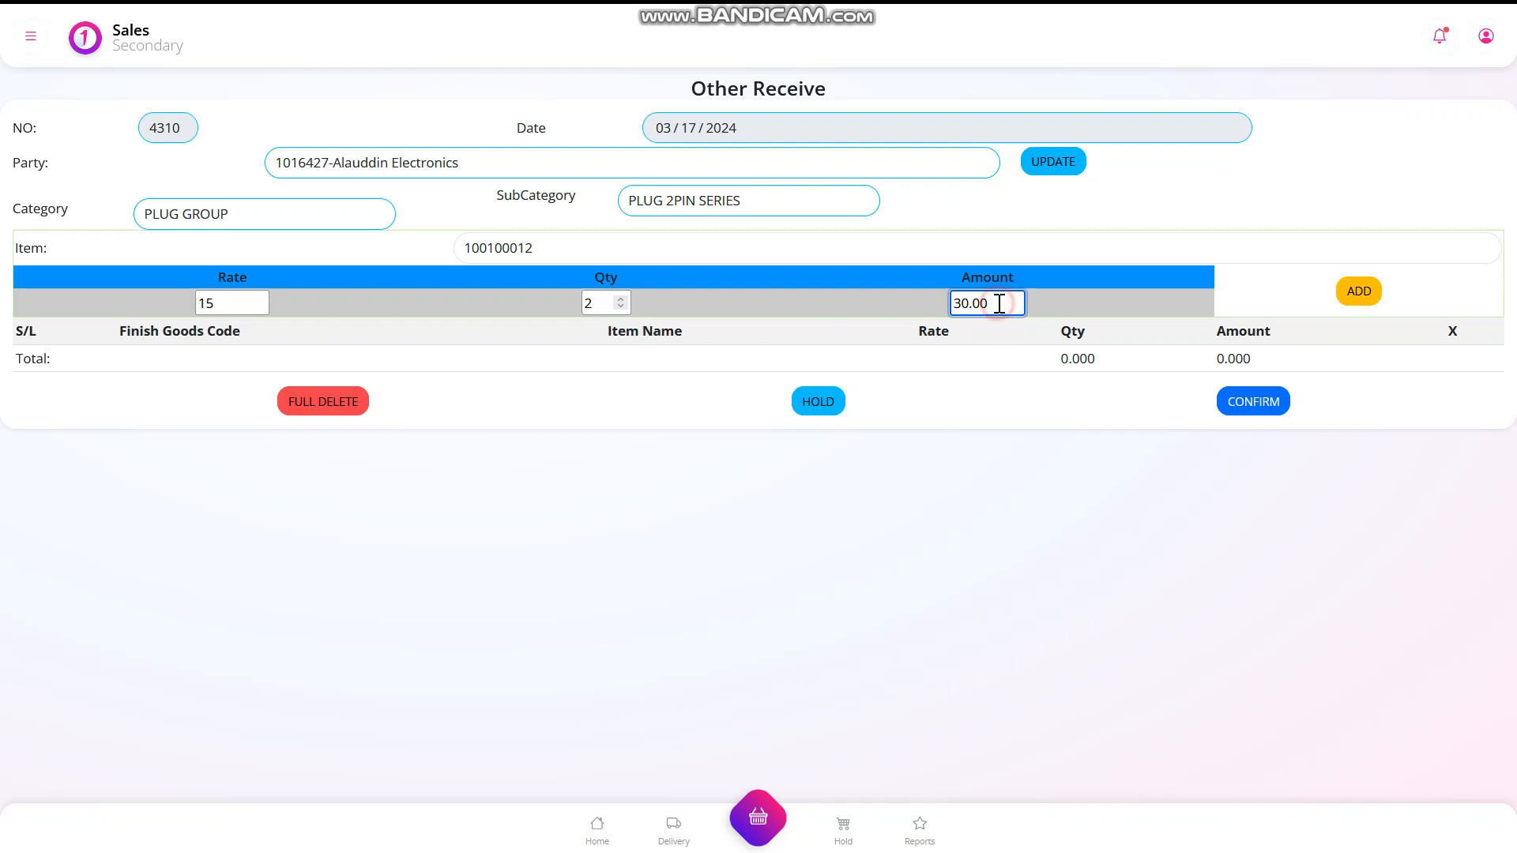
left_click(1359, 294)
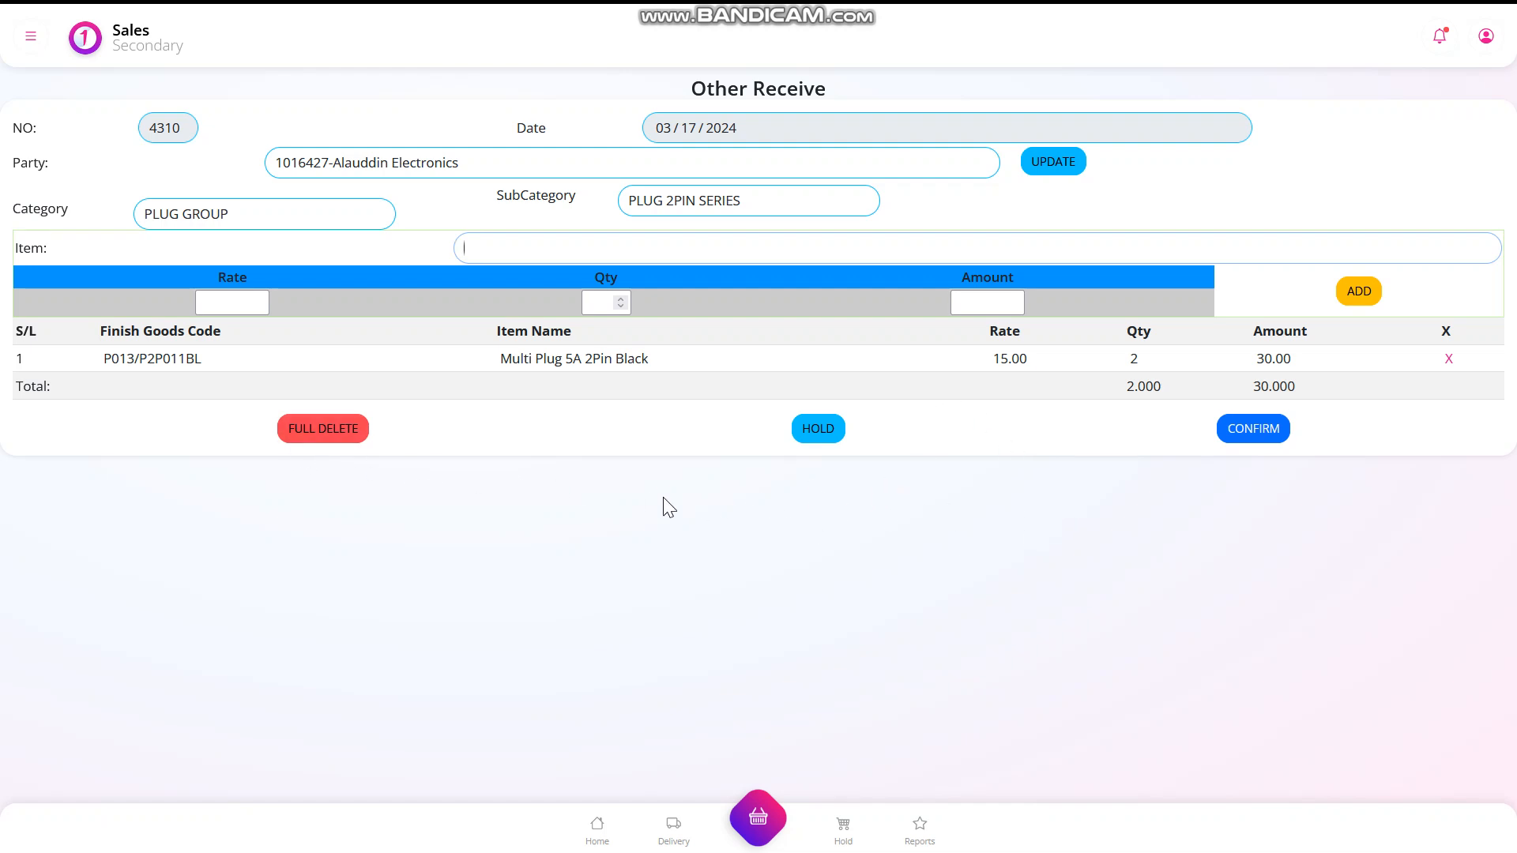
left_click(29, 37)
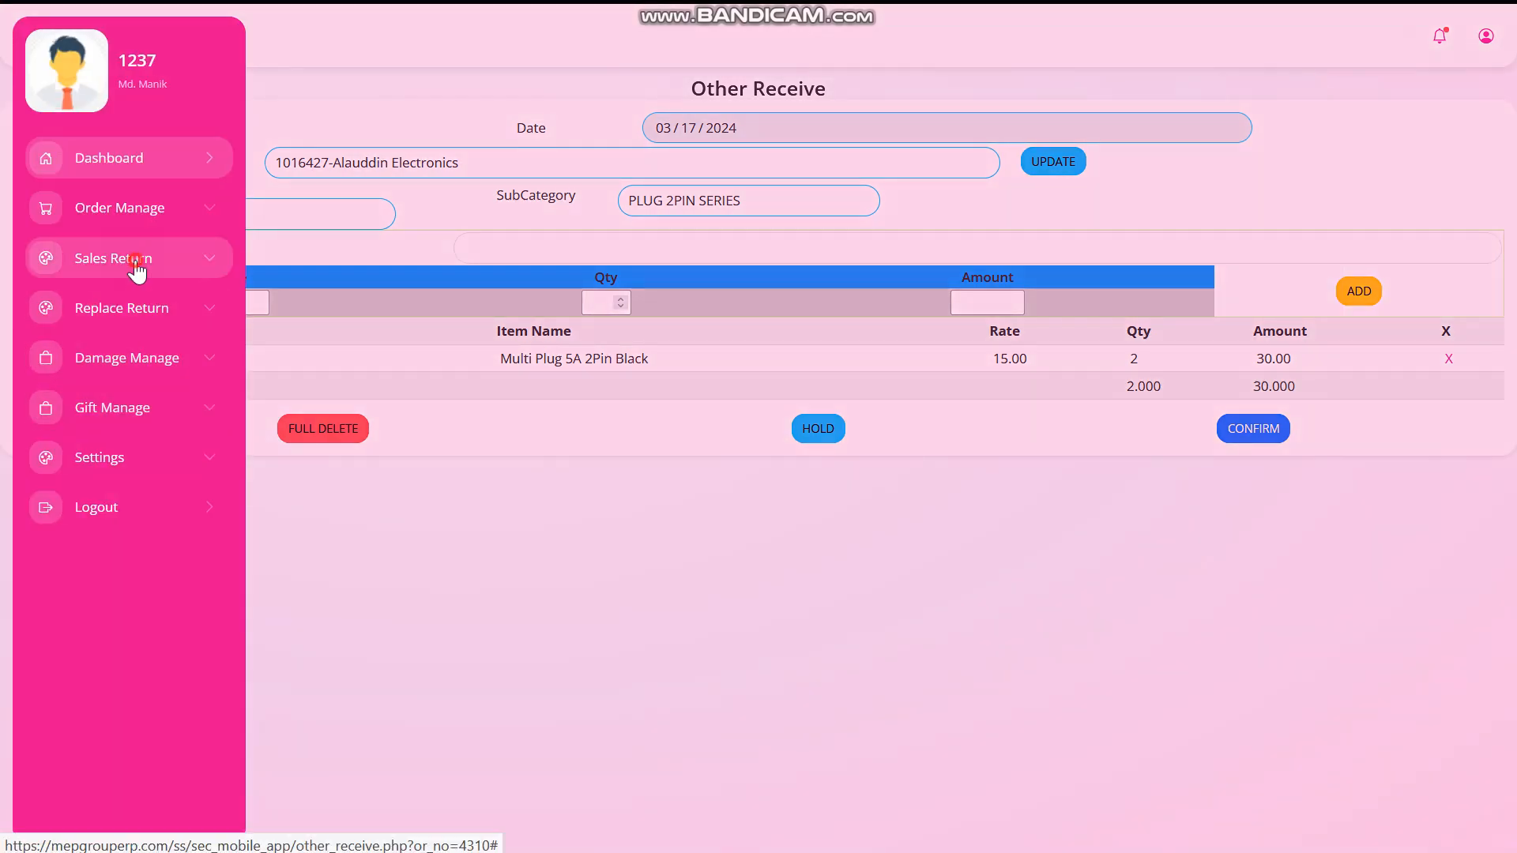
left_click(136, 269)
left_click(118, 449)
left_click(101, 403)
left_click(401, 159)
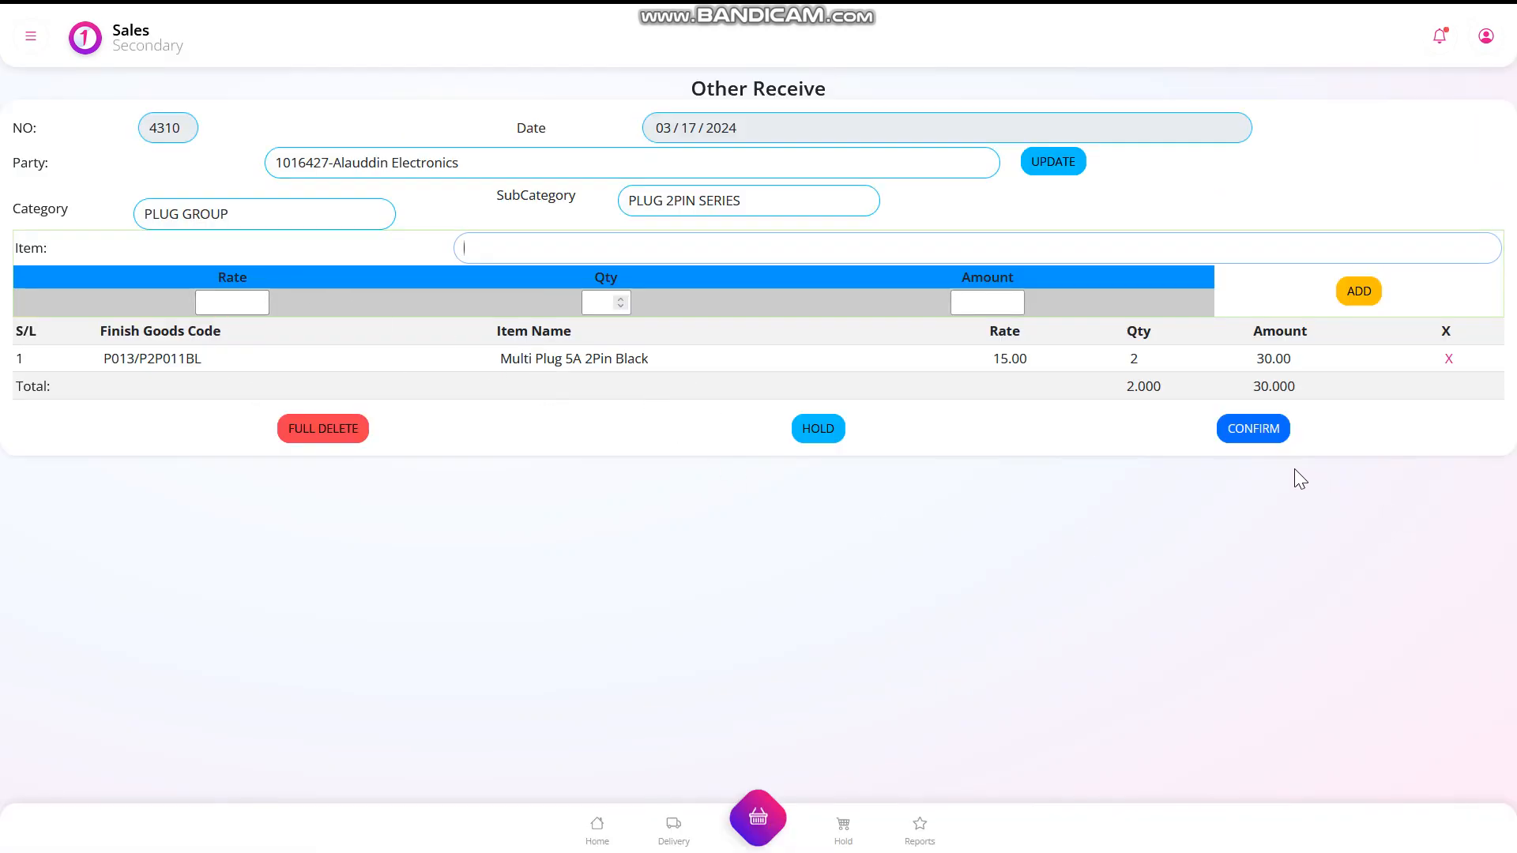
left_click(29, 39)
left_click(135, 310)
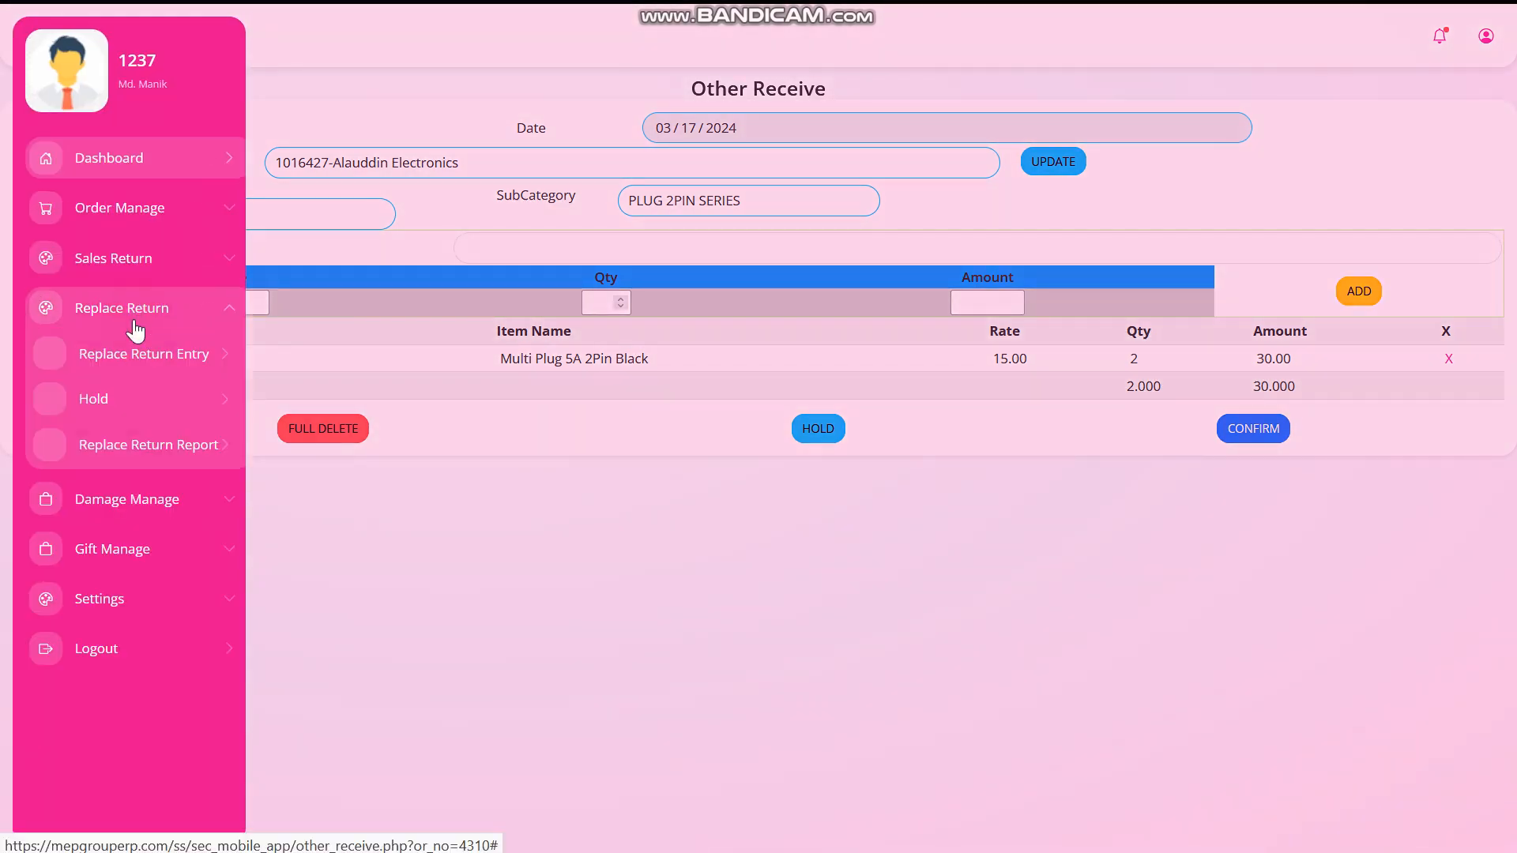
left_click(685, 602)
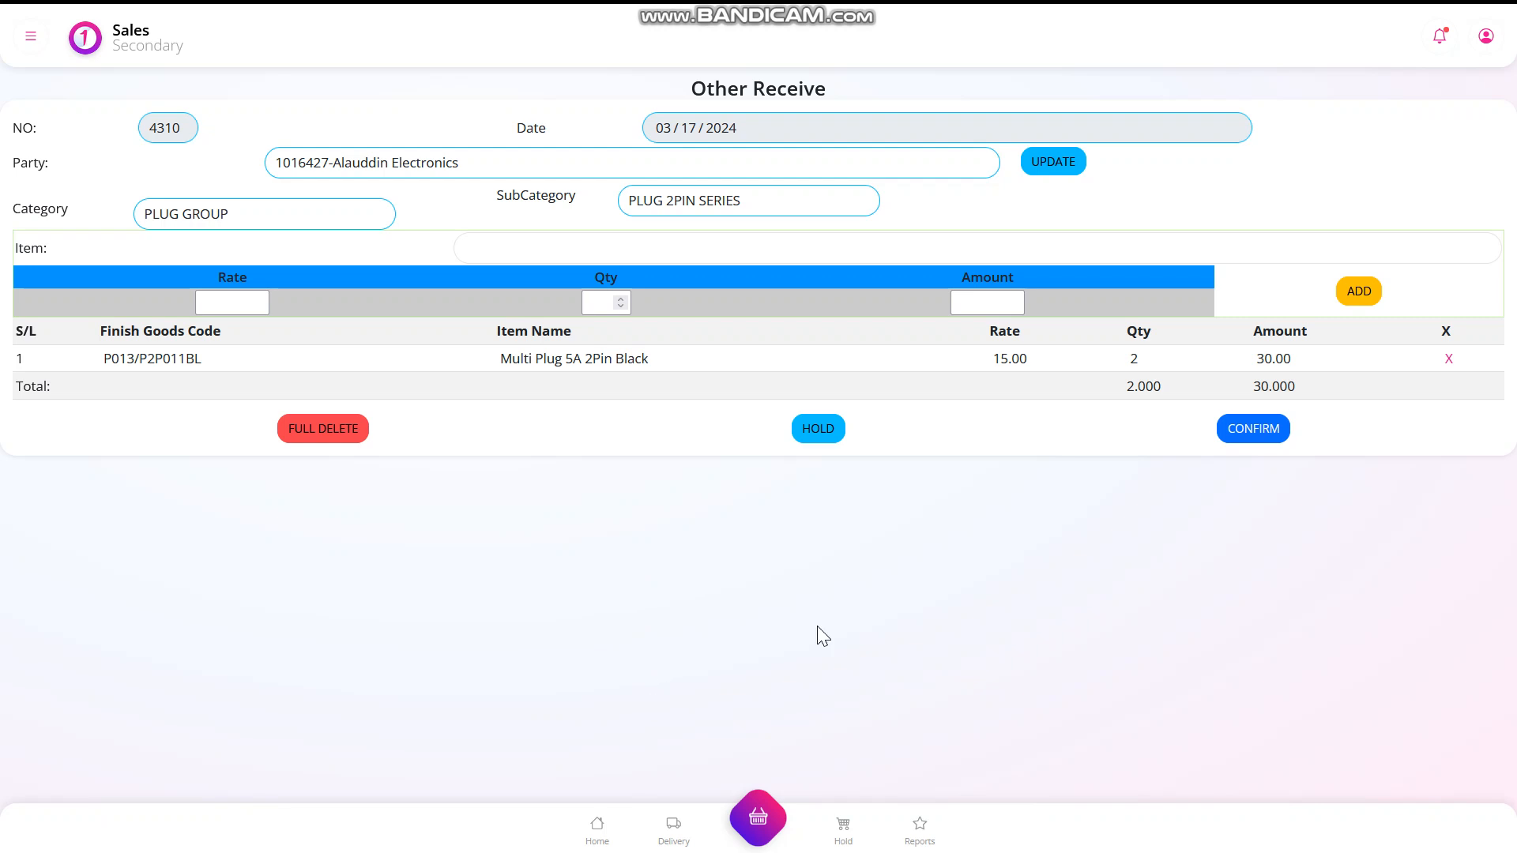
mouse_move(1292, 15)
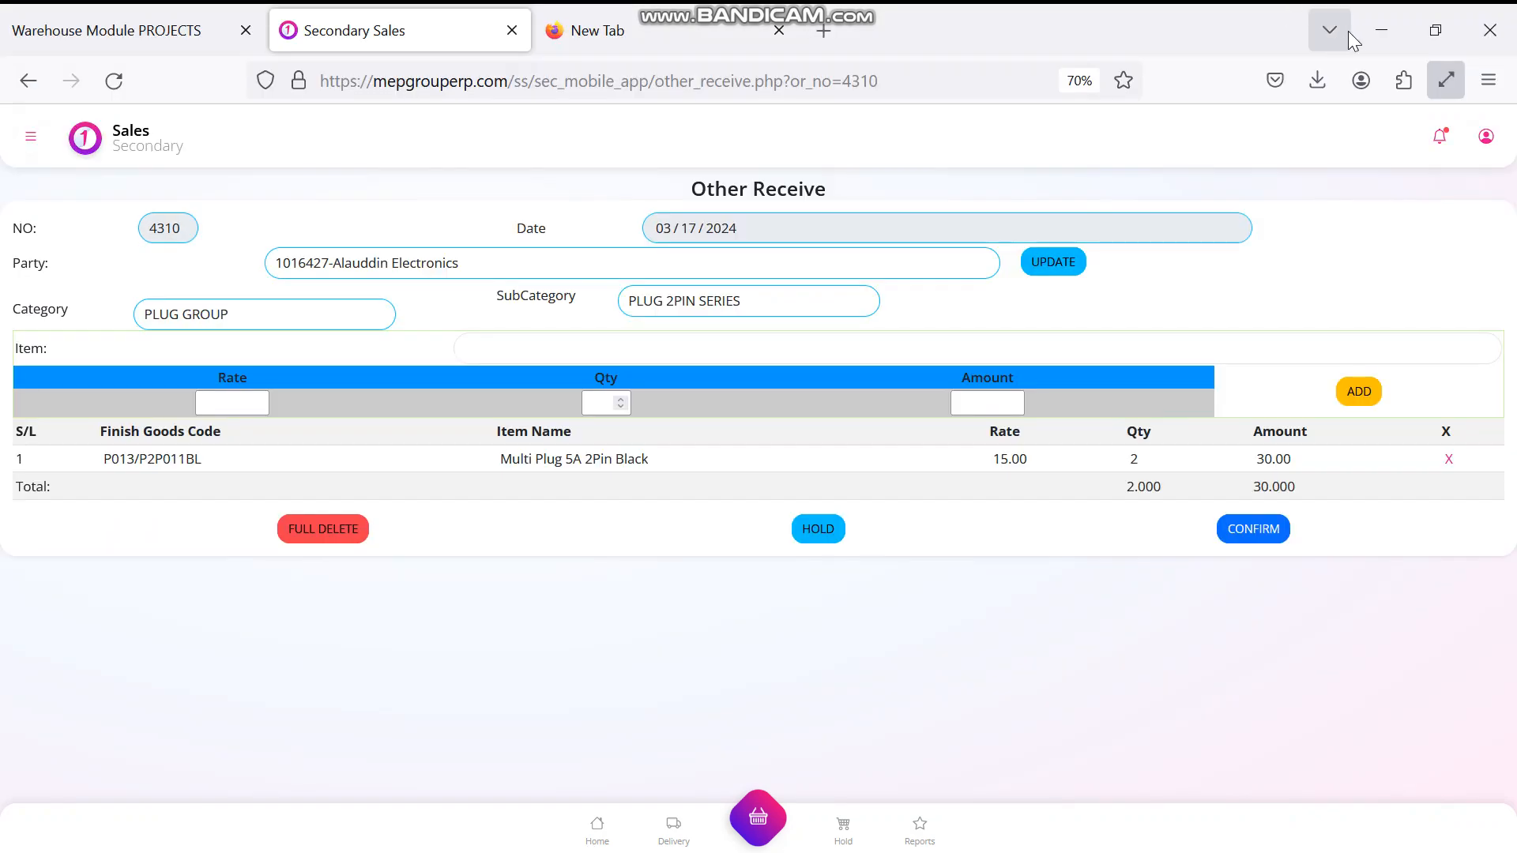